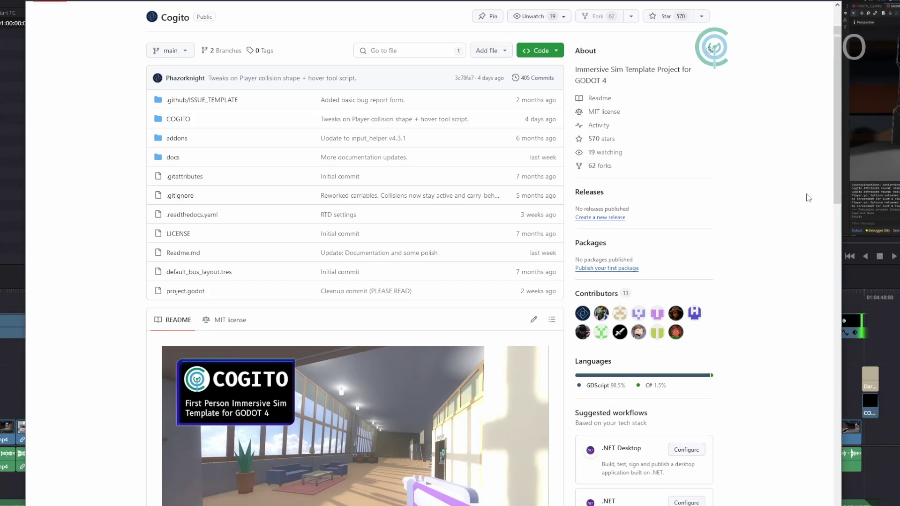
# - Read through the Cogito GitHub repository page, from the file list to the README's description and template principles
pyautogui.scroll(1, 808, 197)
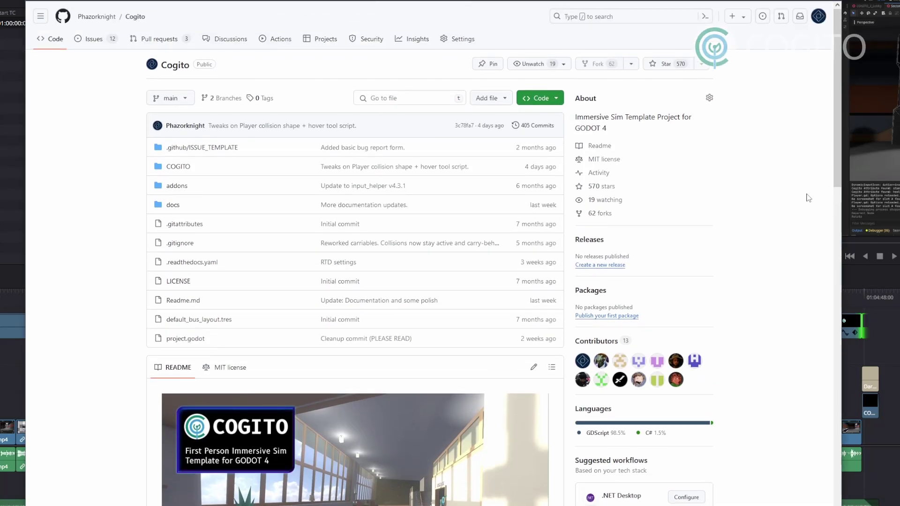
pyautogui.scroll(-6, 808, 198)
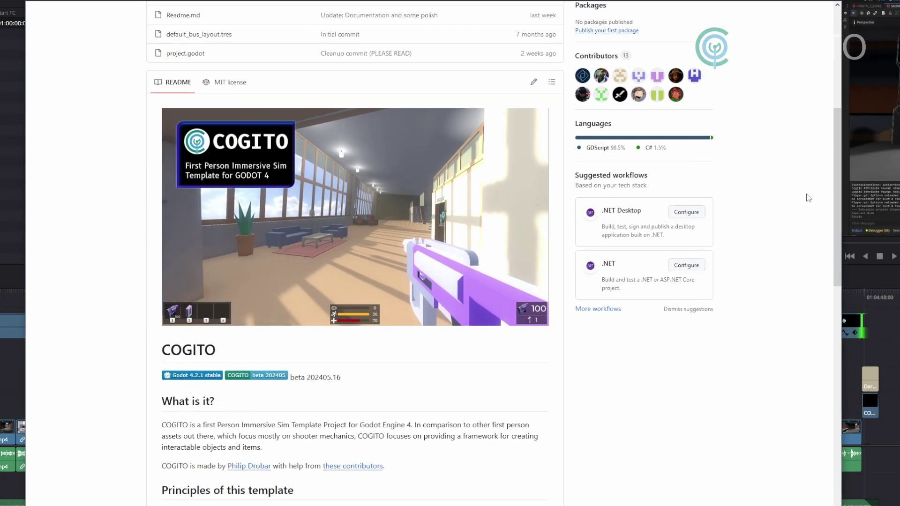
pyautogui.scroll(-3, 426, 334)
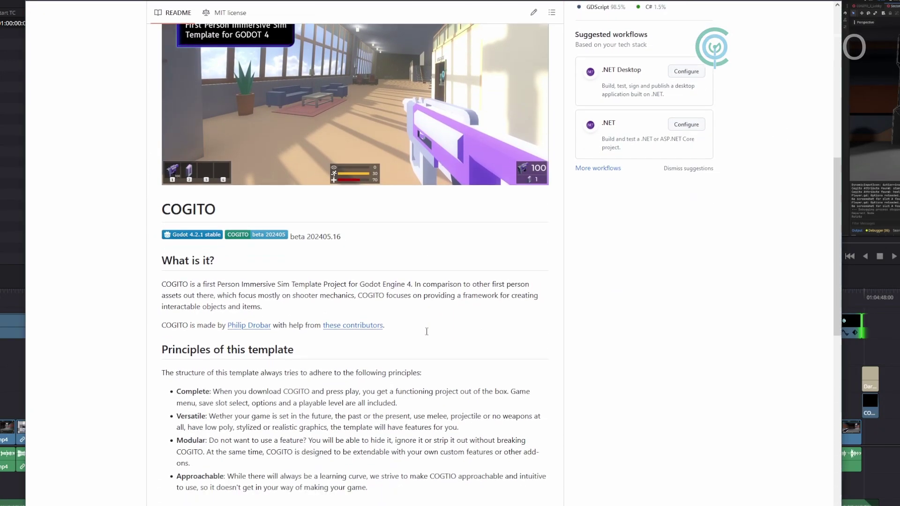
pyautogui.scroll(-2, 427, 331)
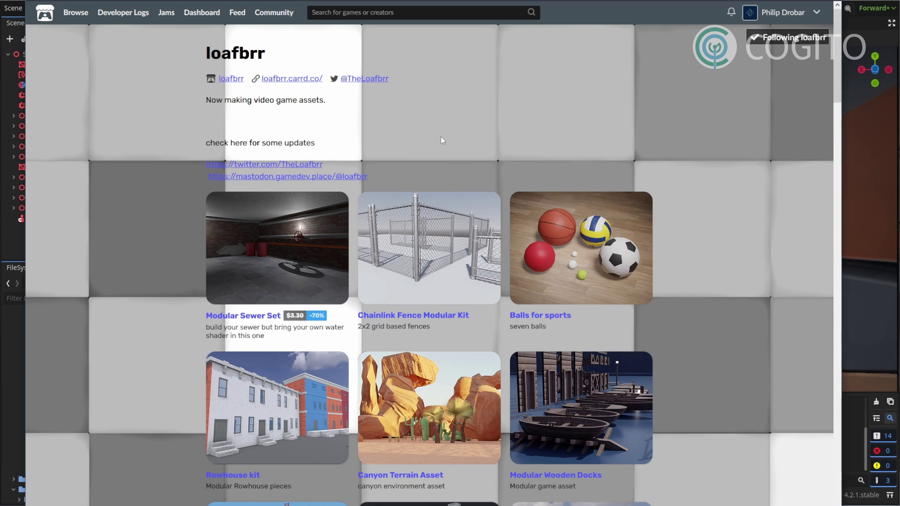
# - Browse the asset packs on the 3D asset creator's itch.io page
pyautogui.scroll(-4, 430, 141)
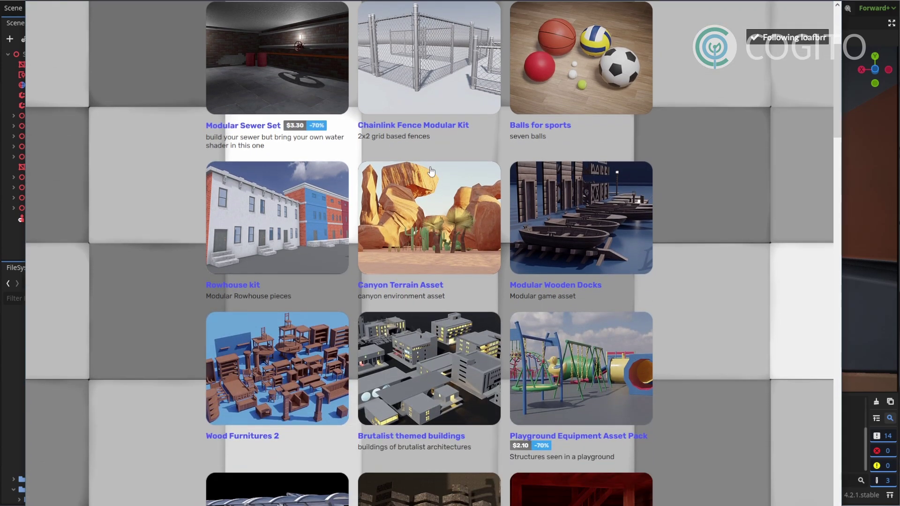
pyautogui.scroll(-2, 479, 183)
pyautogui.scroll(-1, 600, 201)
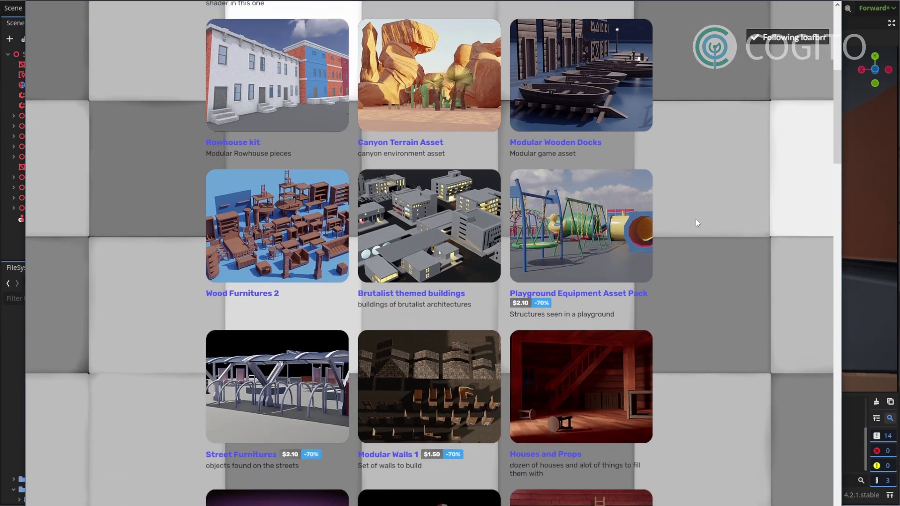
pyautogui.scroll(2, 729, 225)
pyautogui.scroll(4, 732, 227)
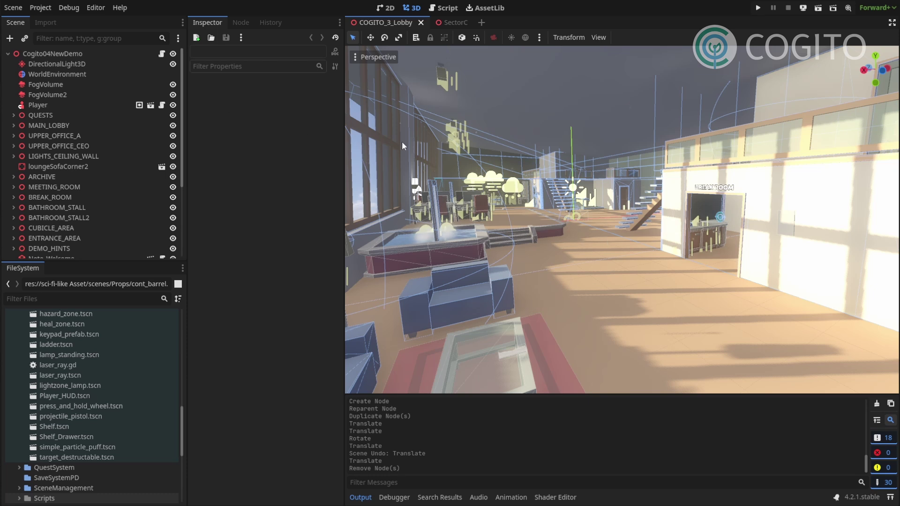
# - Review the installed plugins and the autoload entries in the Godot project settings, and close the settings
pyautogui.click(42, 8)
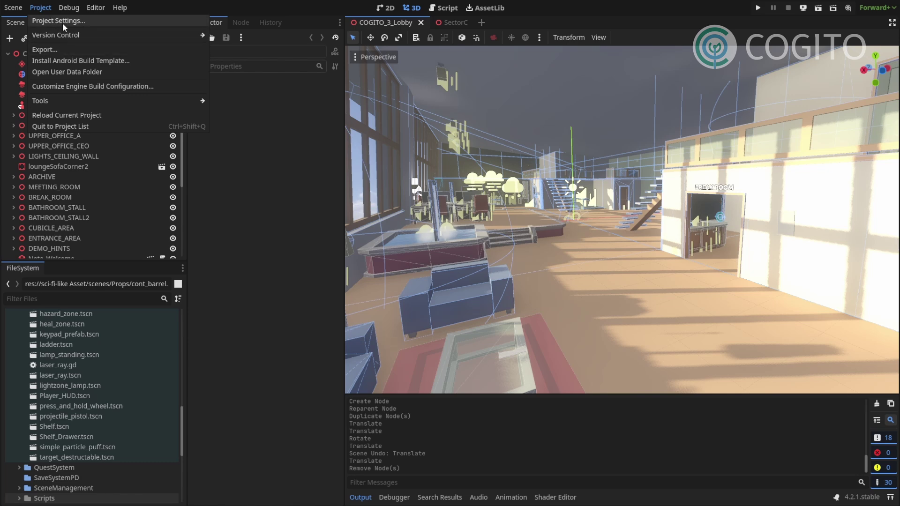
pyautogui.click(49, 20)
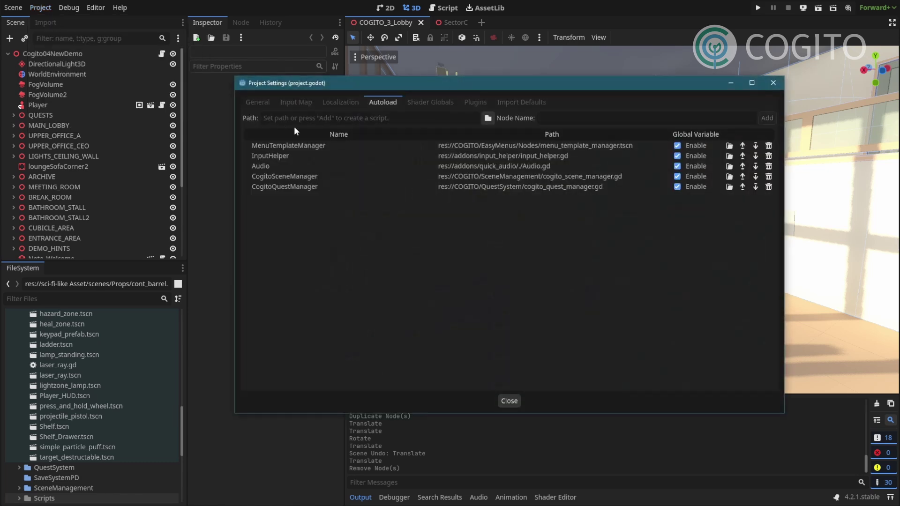
pyautogui.click(474, 103)
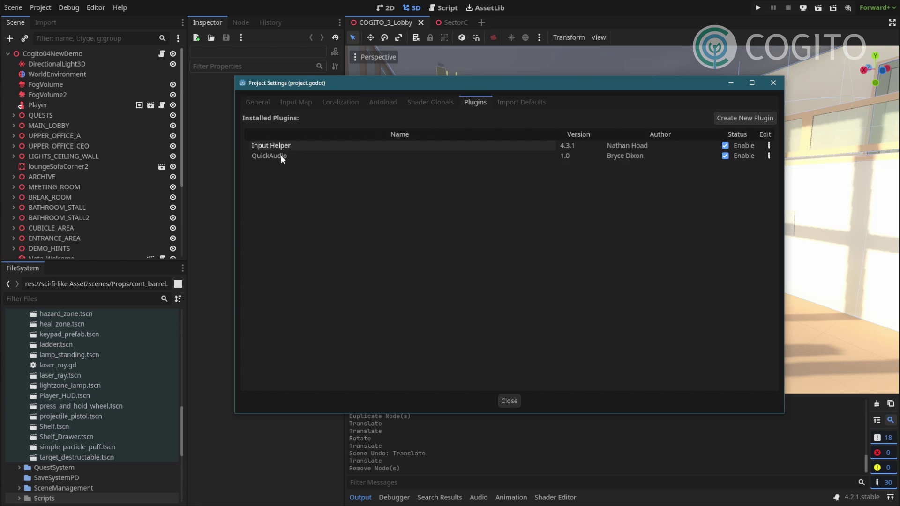
pyautogui.moveTo(282, 159)
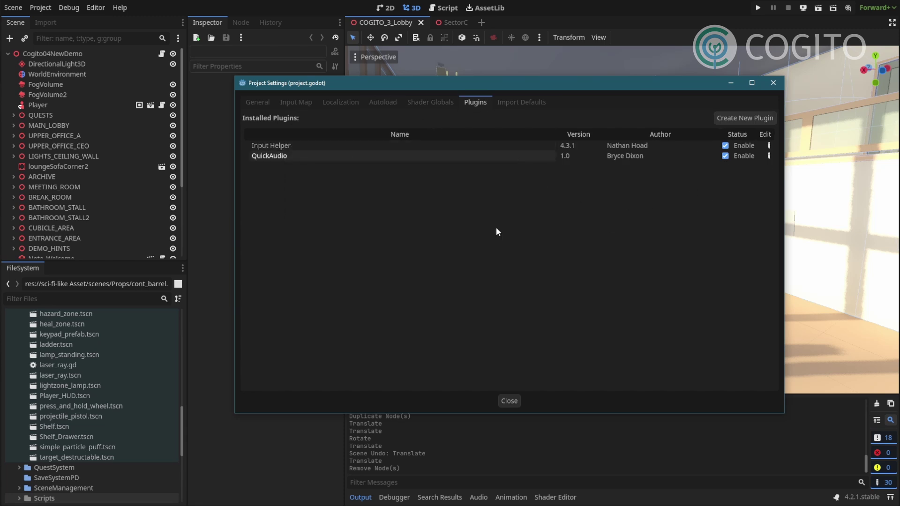
pyautogui.click(390, 106)
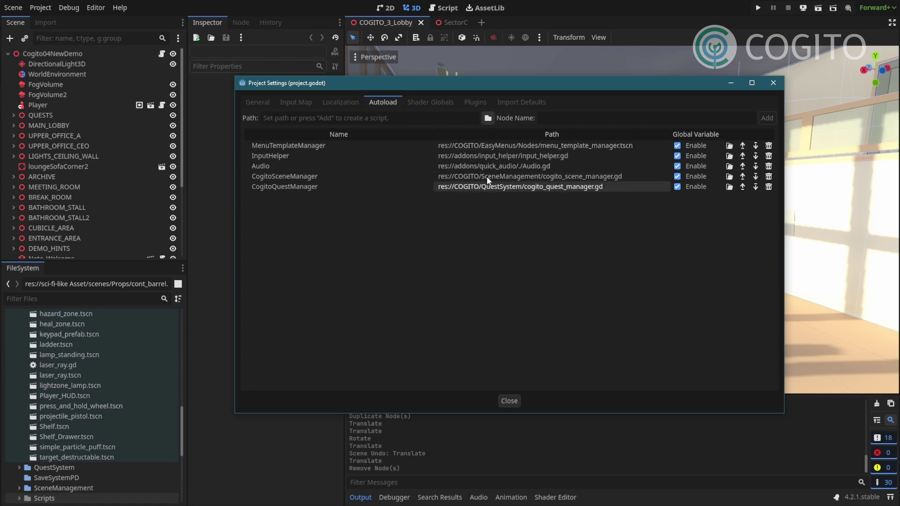
pyautogui.click(512, 401)
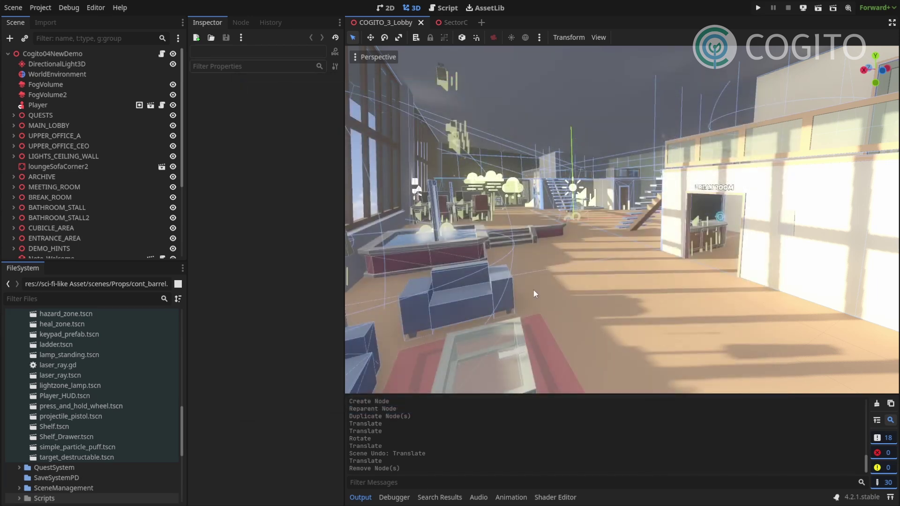
# - Run the COGITO_3_Lobby scene, walk the player through the lobby, and stop the game
pyautogui.moveTo(595, 269); pyautogui.dragTo(614, 261, button='middle')
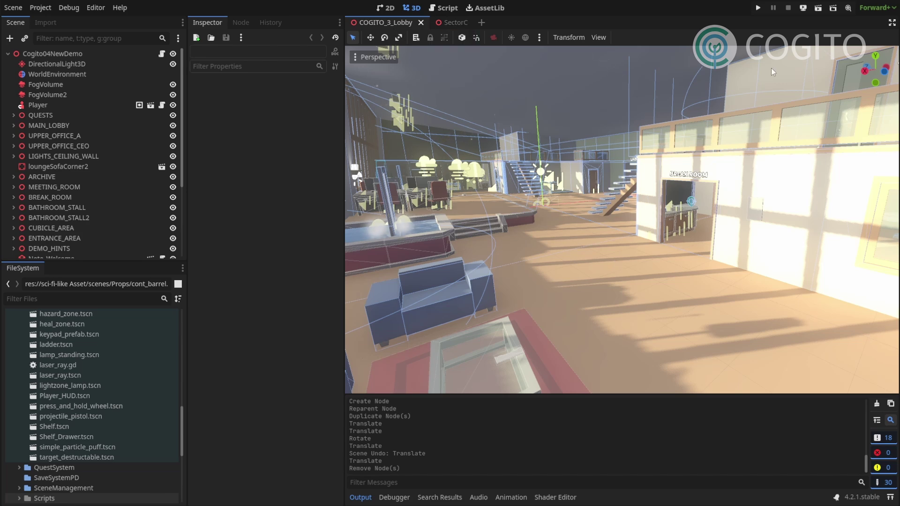
pyautogui.click(818, 9)
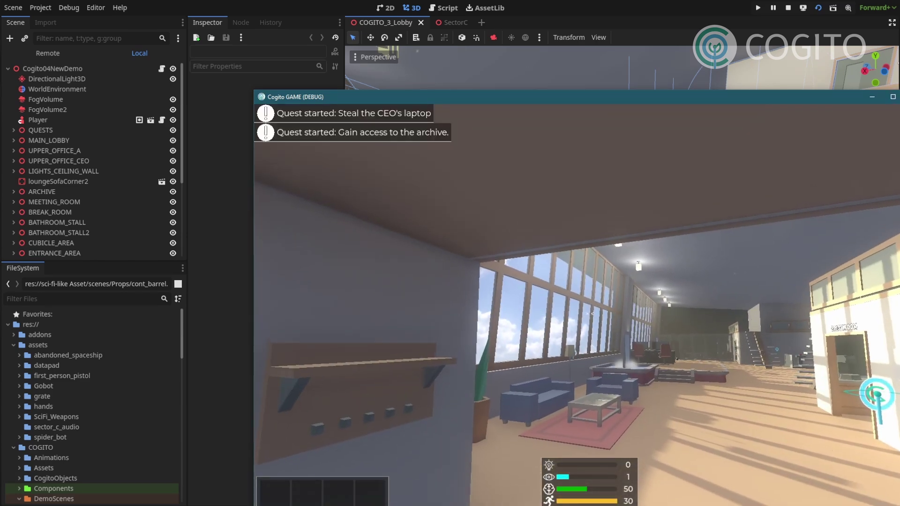
pyautogui.press('w')
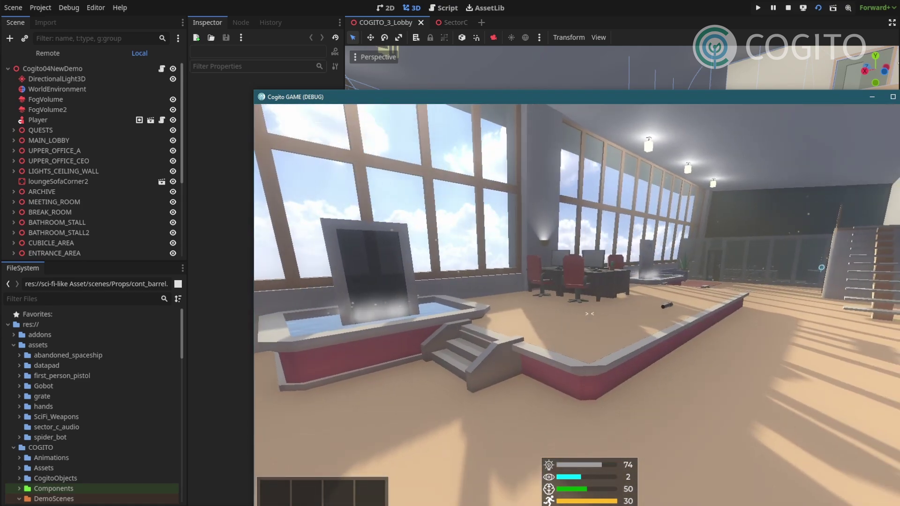
pyautogui.press('w')
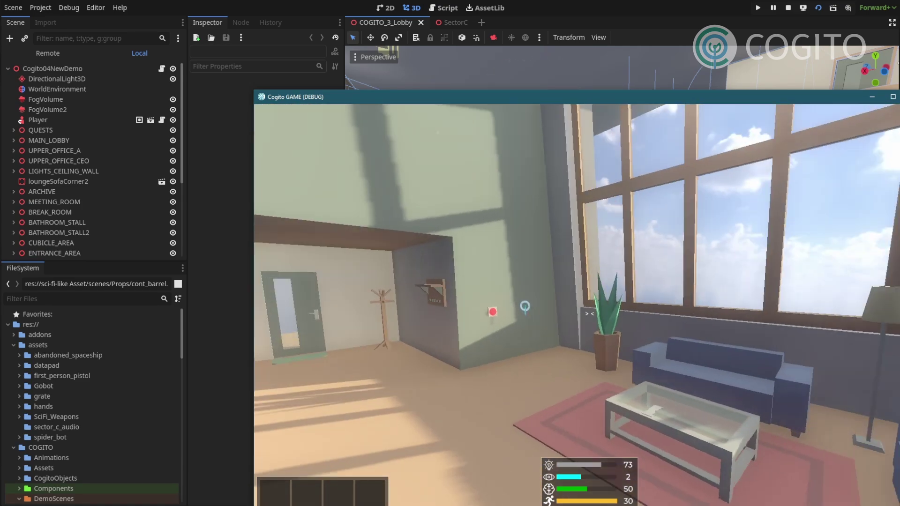
pyautogui.press('F8')
# - Collapse the assets and COGITO folders in the project files and expand the scenes folder inside sci-fi-like Asset
pyautogui.doubleClick(32, 345)
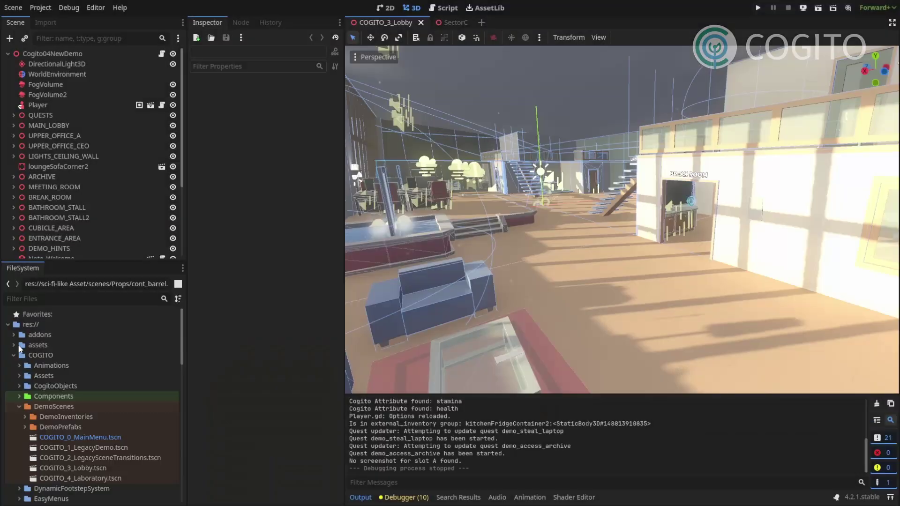
pyautogui.click(14, 355)
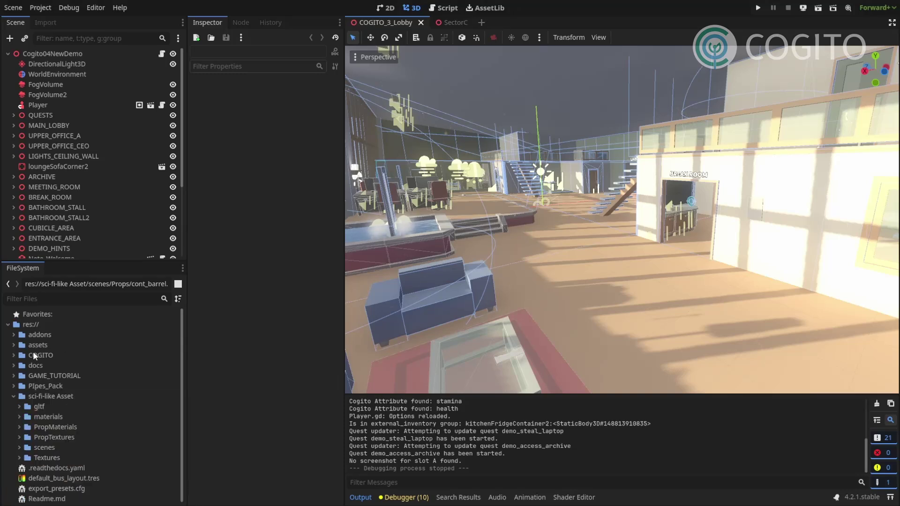
pyautogui.click(12, 395)
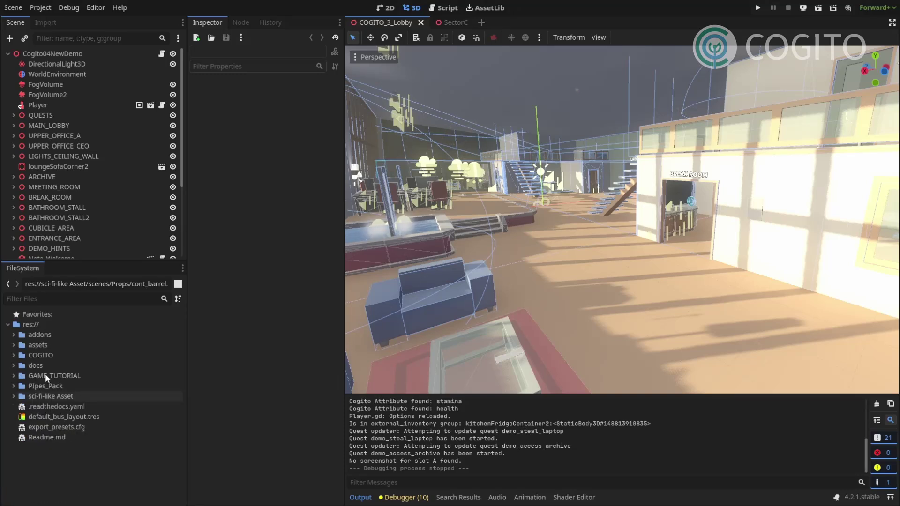
pyautogui.click(13, 396)
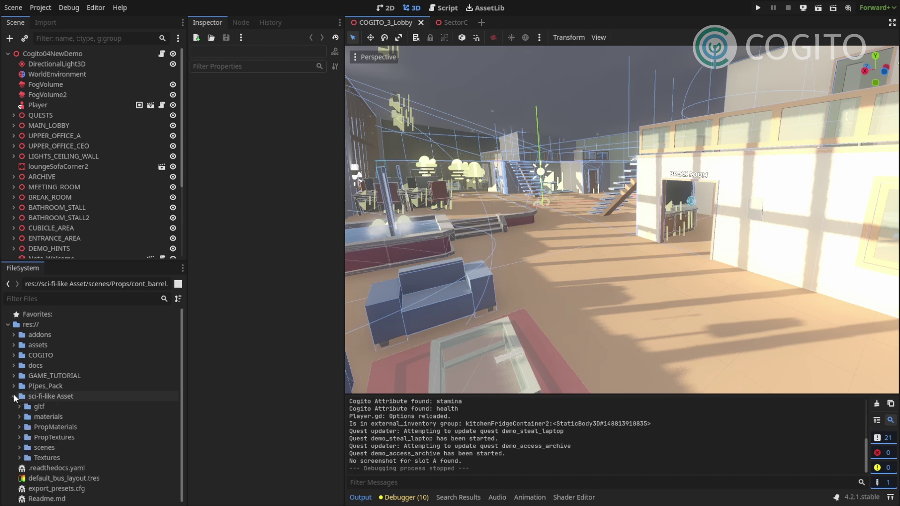
pyautogui.click(19, 447)
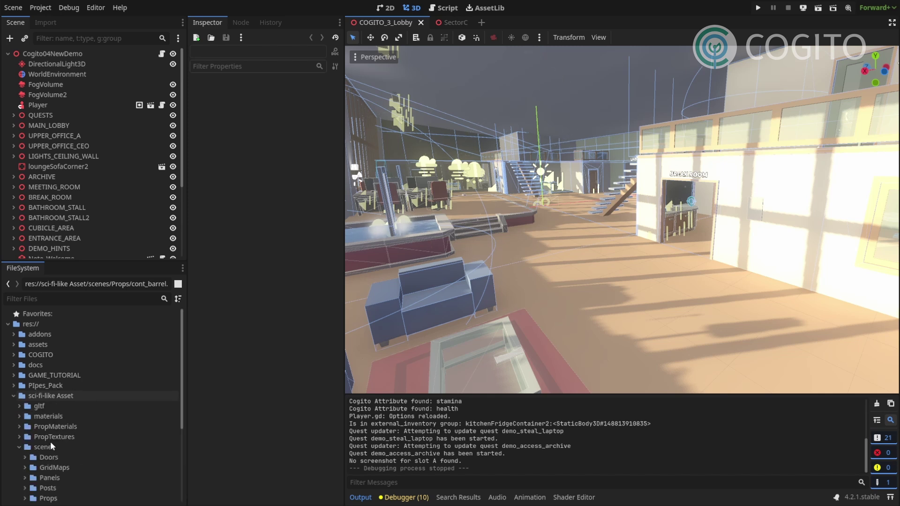
# - In the SectorC scene, instantiate cogito_player.tscn as a child of the SectorC root node
pyautogui.click(451, 23)
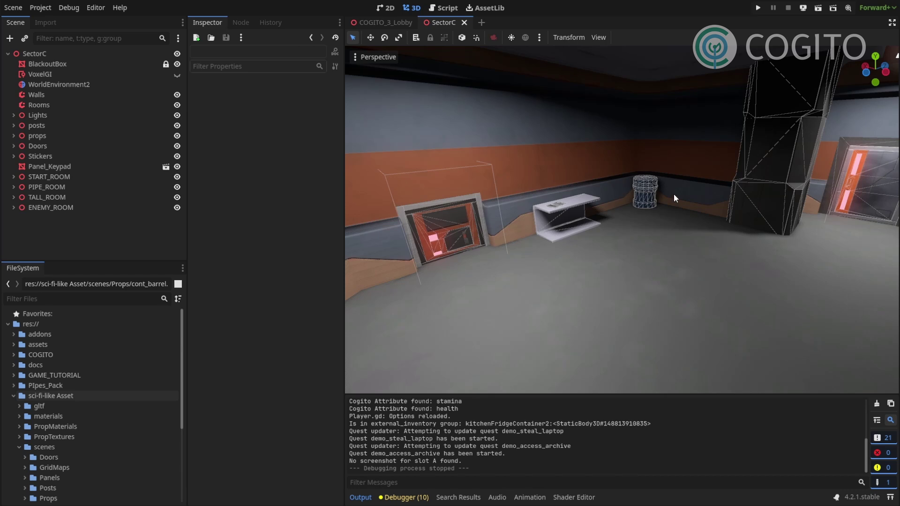
pyautogui.moveTo(589, 193)
pyautogui.mouseDown(button='right')
pyautogui.moveTo(618, 194)
pyautogui.moveTo(558, 193)
pyautogui.moveTo(647, 194)
pyautogui.moveTo(539, 193)
pyautogui.moveTo(609, 194)
pyautogui.moveTo(587, 193)
pyautogui.mouseUp(button='right')
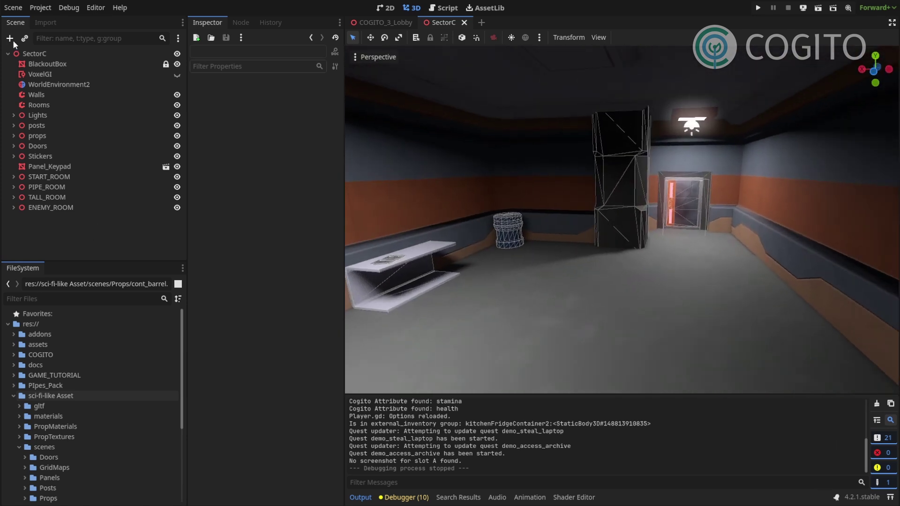
pyautogui.click(32, 54)
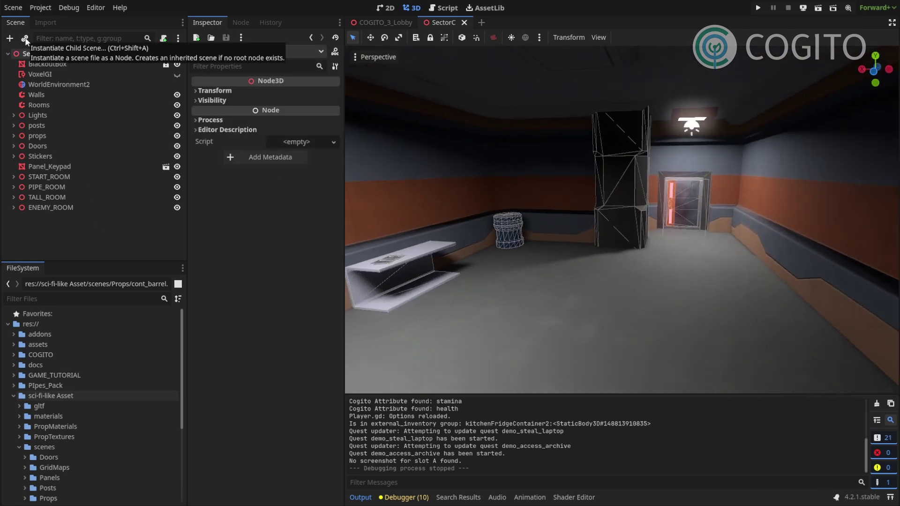
pyautogui.click(25, 39)
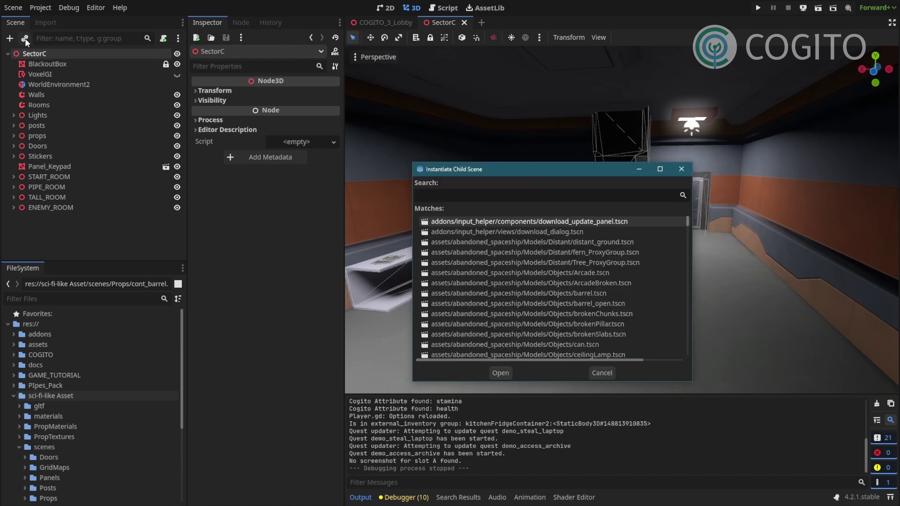
pyautogui.write('c')
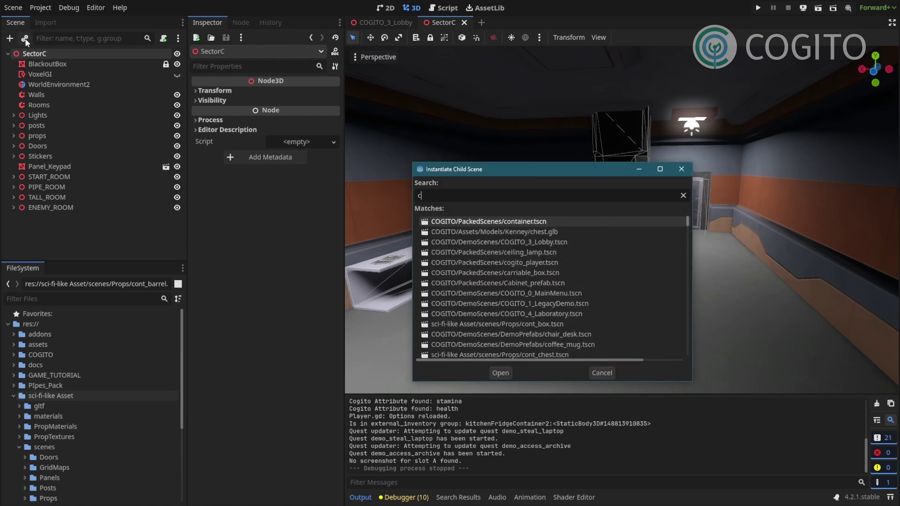
pyautogui.write('ogito')
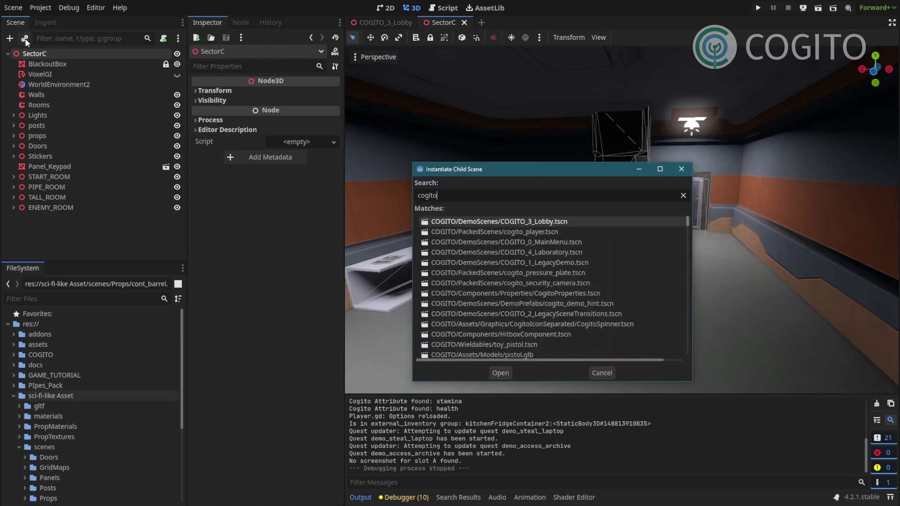
pyautogui.press('Down')
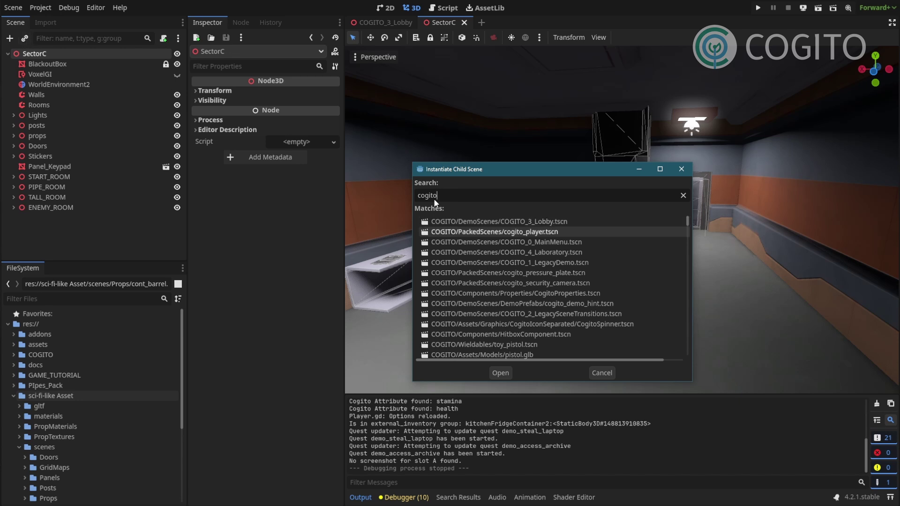
pyautogui.click(505, 373)
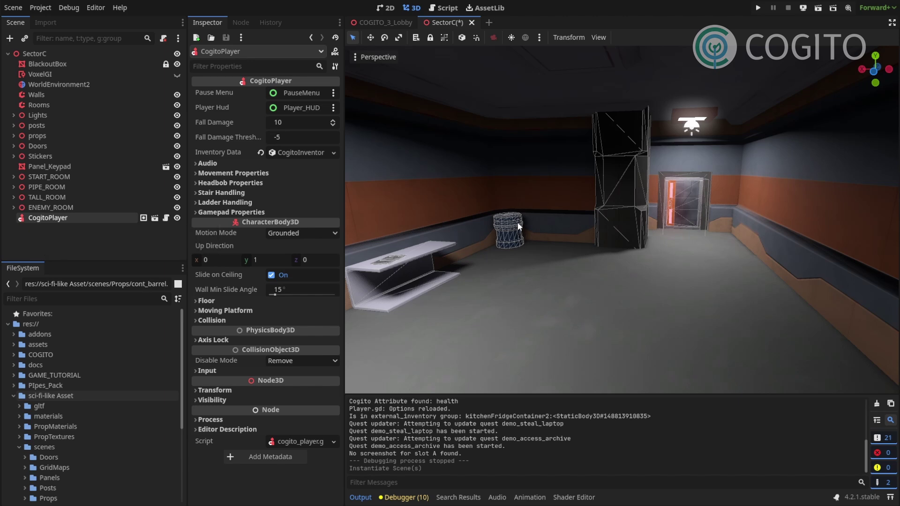
# - Raise the CogitoPlayer above the floor, rotate it to face into the room, and save the scene
pyautogui.press('f')
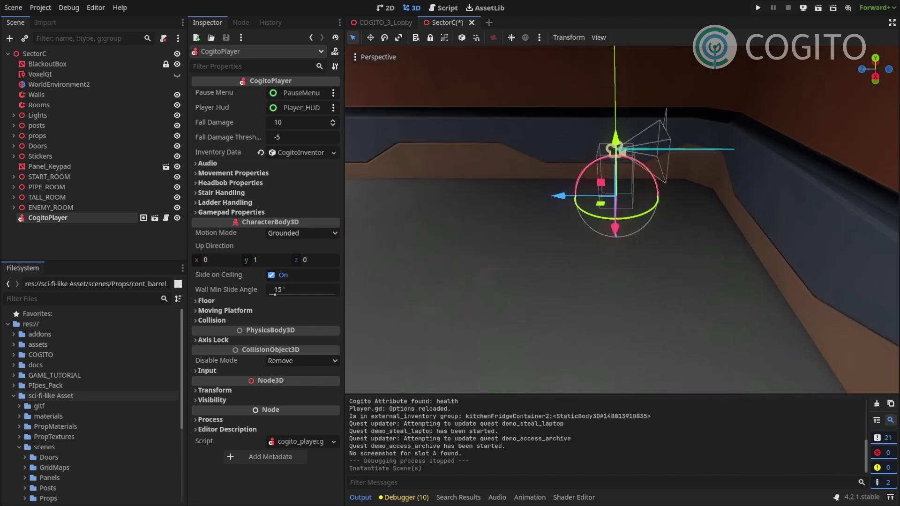
pyautogui.moveTo(604, 141); pyautogui.dragTo(606, 84)
pyautogui.moveTo(589, 160); pyautogui.dragTo(581, 177)
pyautogui.moveTo(581, 177); pyautogui.dragTo(508, 187, button='right')
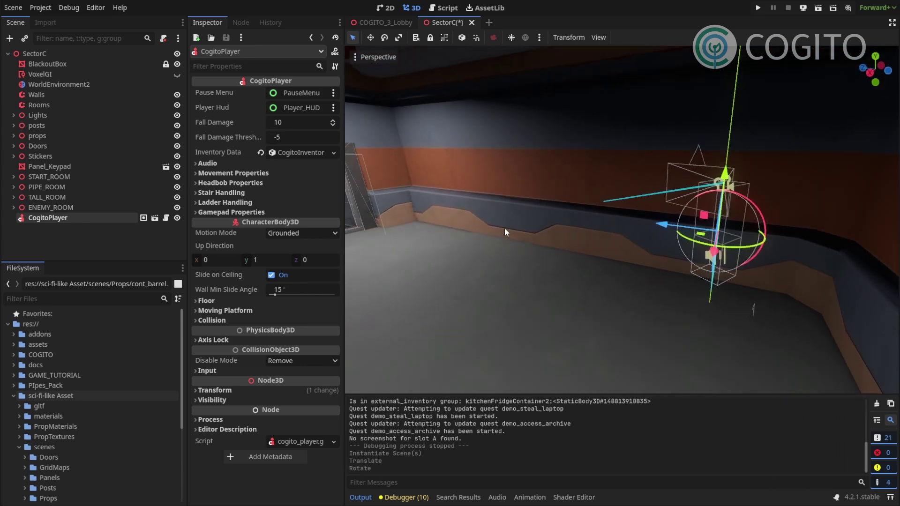
pyautogui.hotkey('ctrl', 's')
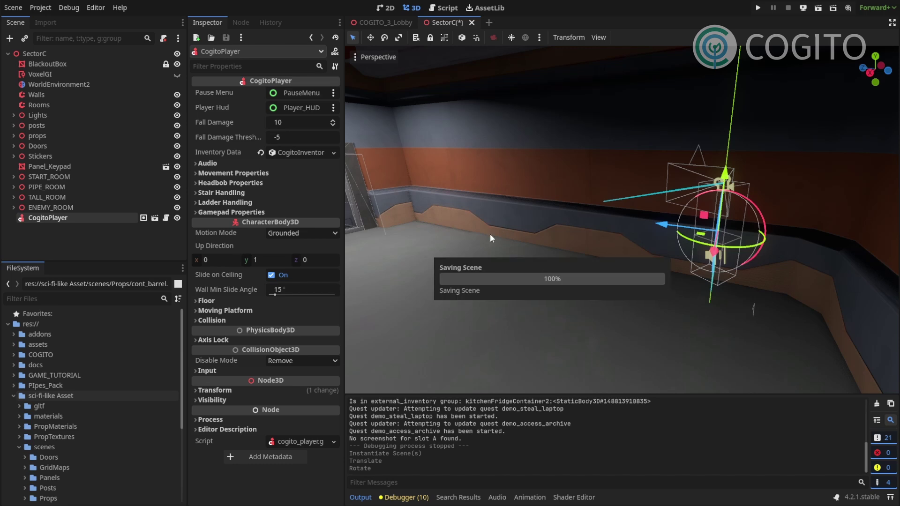
# - Run the SectorC scene and walk the player around the room
pyautogui.click(817, 8)
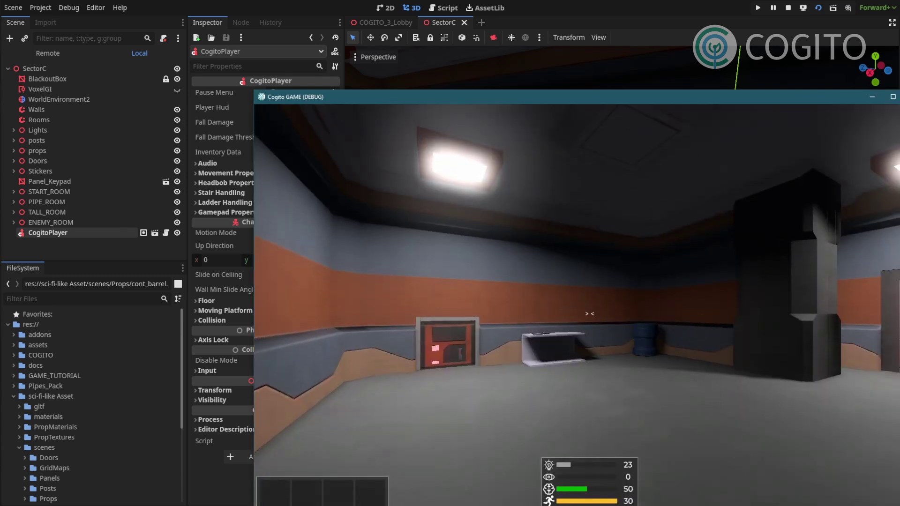
pyautogui.press('w')
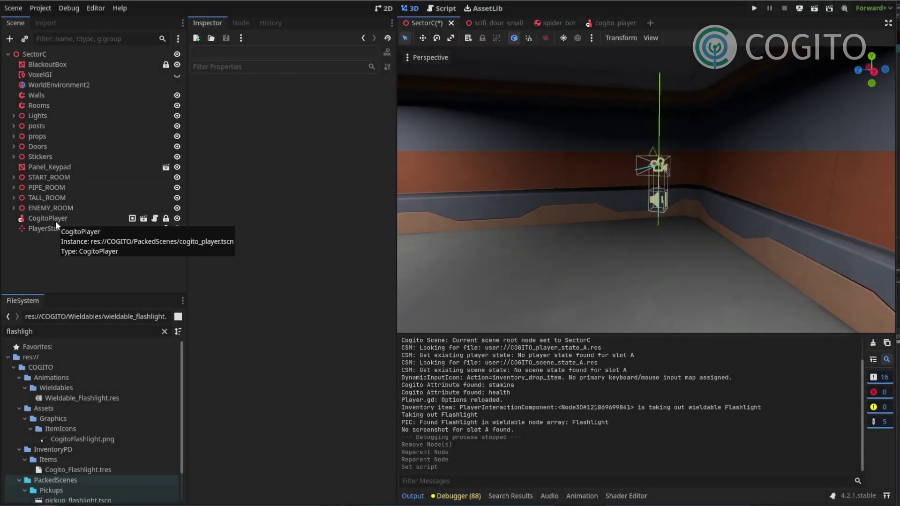
# - Attach the existing cogito_scene.gd script to the SectorC root node
pyautogui.click(33, 54)
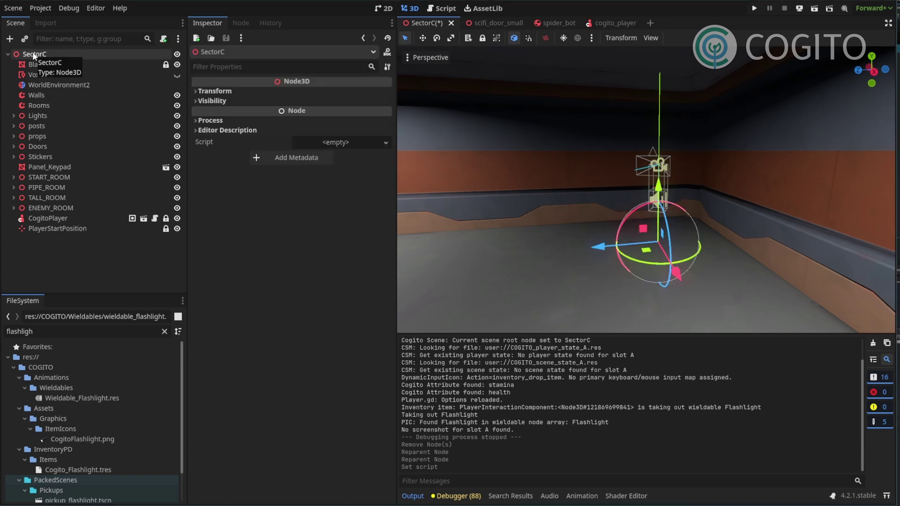
pyautogui.click(367, 143)
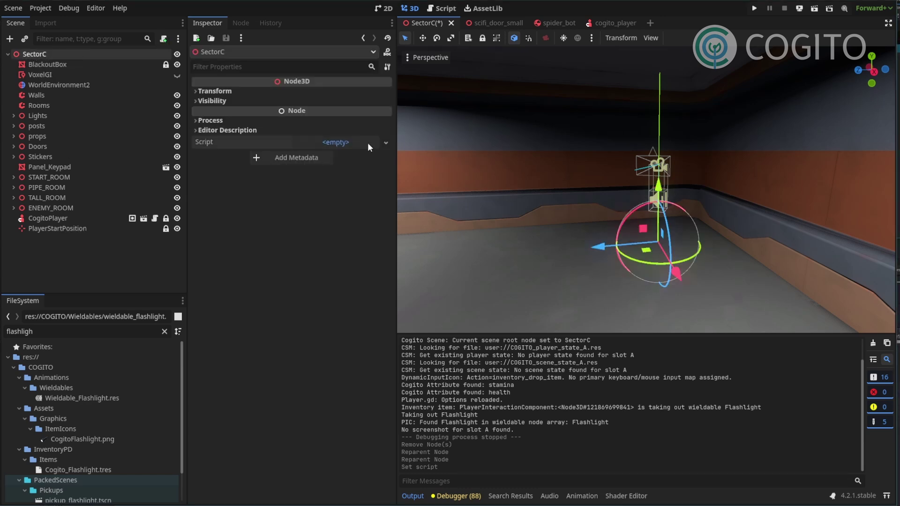
pyautogui.click(367, 169)
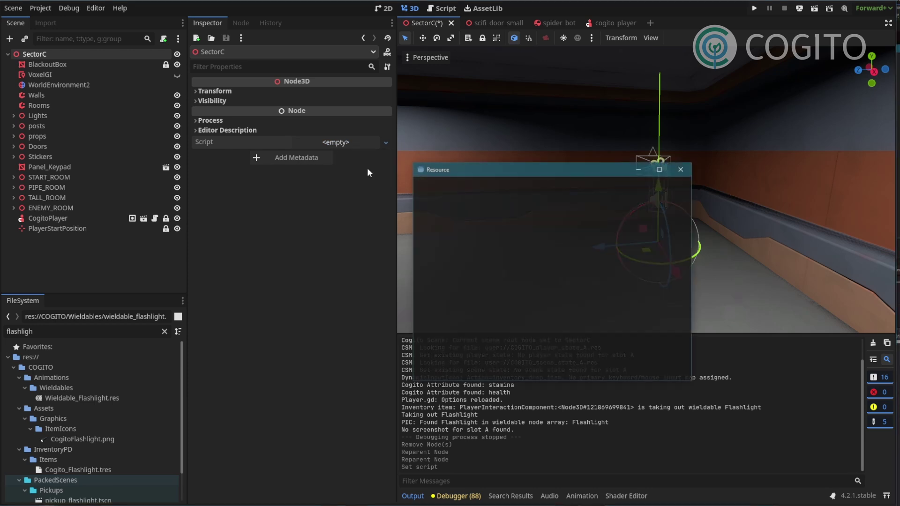
pyautogui.write('co')
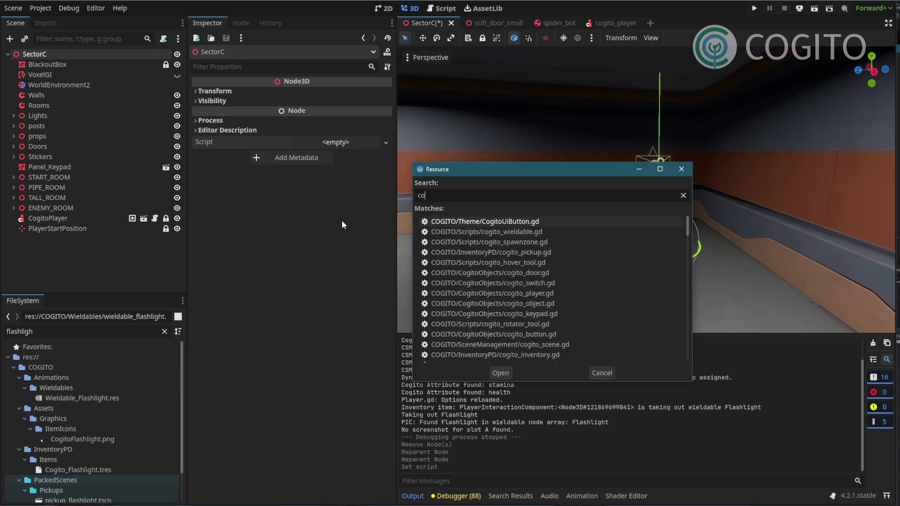
pyautogui.write('gito_scene')
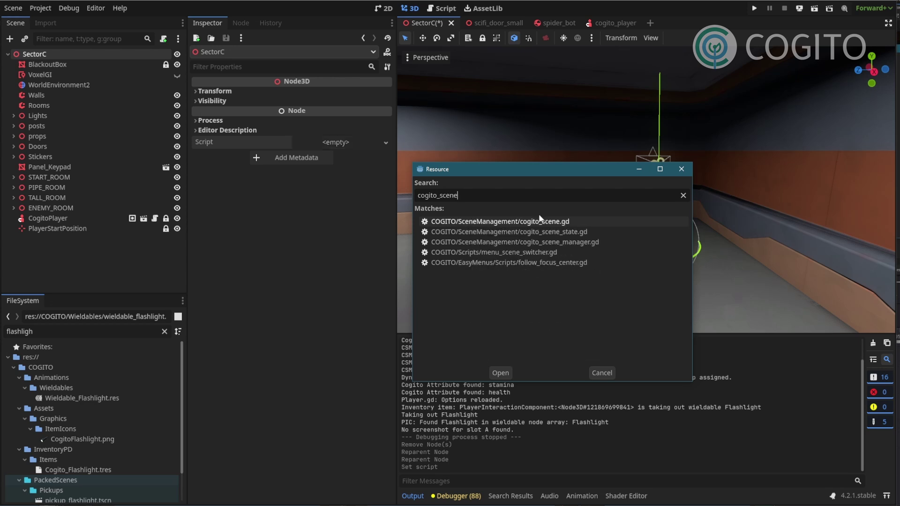
pyautogui.doubleClick(535, 222)
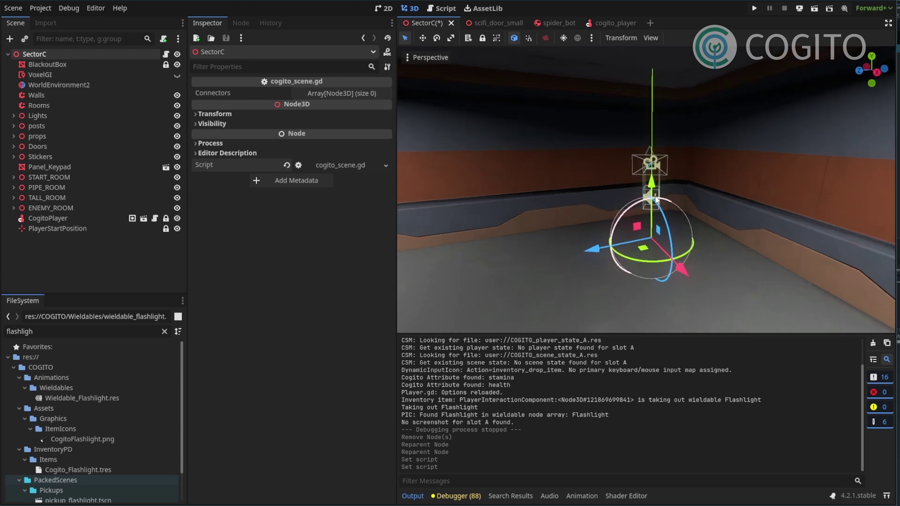
pyautogui.moveTo(627, 190); pyautogui.dragTo(658, 196, button='middle')
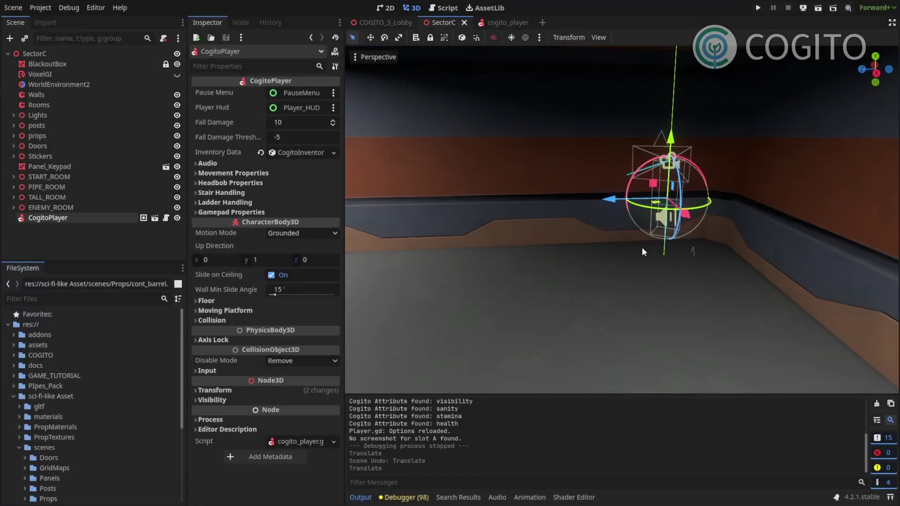
# - Open the CogitoPlayer instance's own scene for editing and examine its visibility and light meter attribute nodes
pyautogui.click(155, 217)
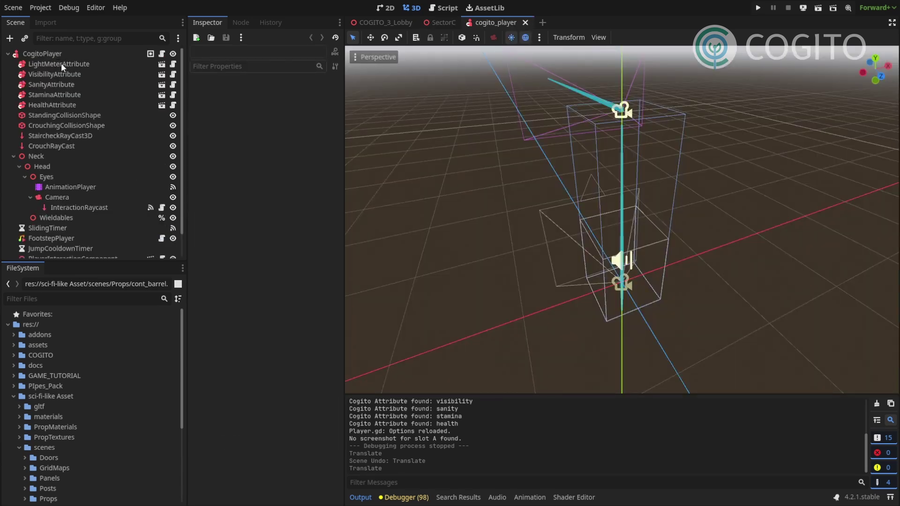
pyautogui.click(64, 72)
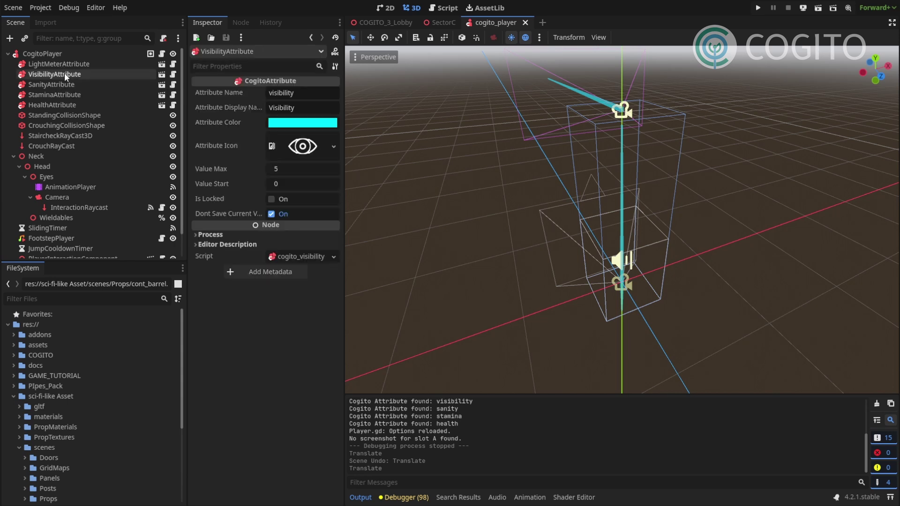
pyautogui.click(64, 65)
pyautogui.click(63, 70)
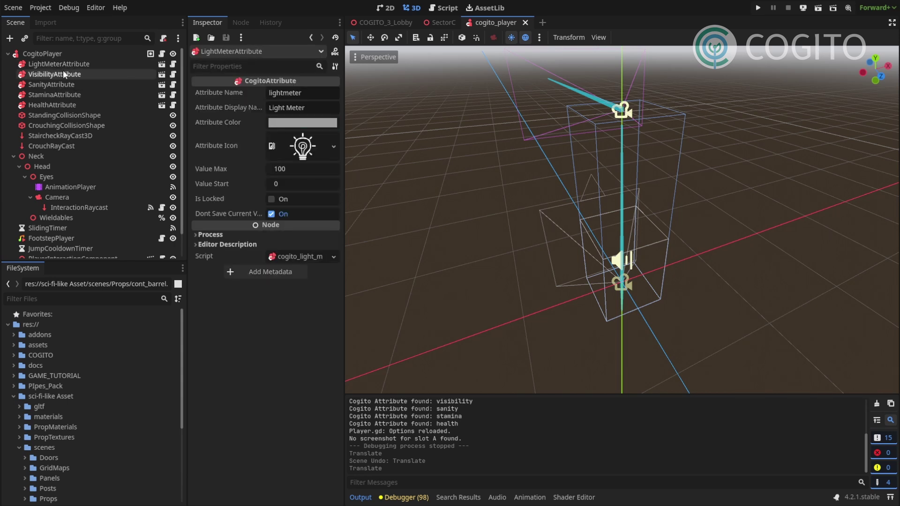
pyautogui.click(64, 64)
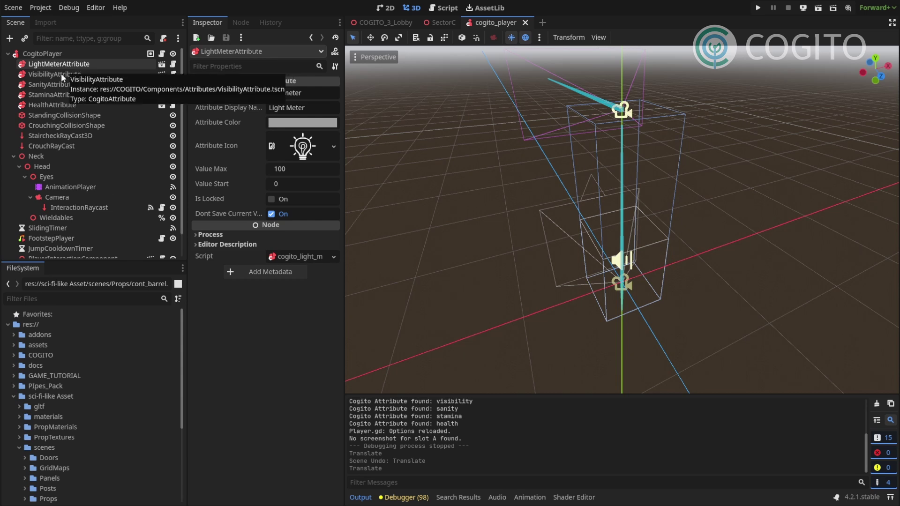
# - Delete the LightMeterAttribute and VisibilityAttribute nodes from the CogitoPlayer scene
pyautogui.click(61, 73)
pyautogui.click(64, 63)
pyautogui.press('Delete')
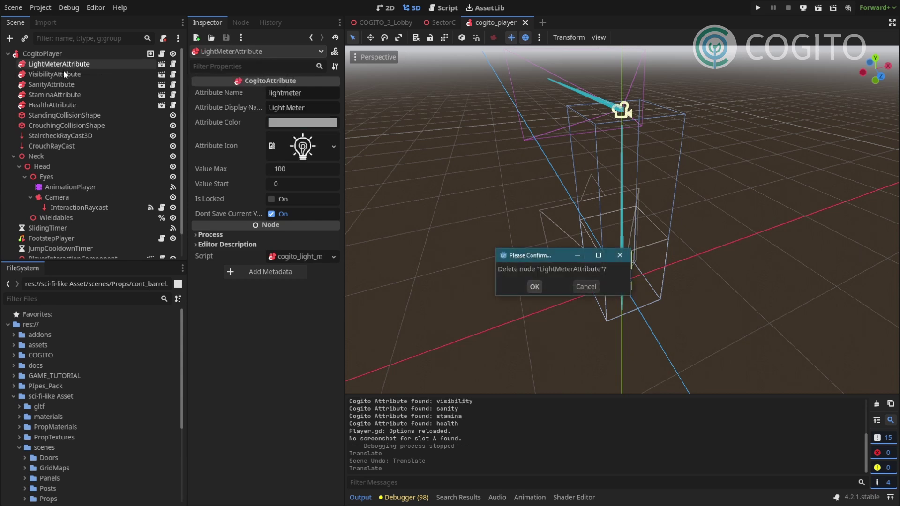
pyautogui.click(535, 286)
pyautogui.click(68, 63)
pyautogui.press('Delete')
pyautogui.click(538, 286)
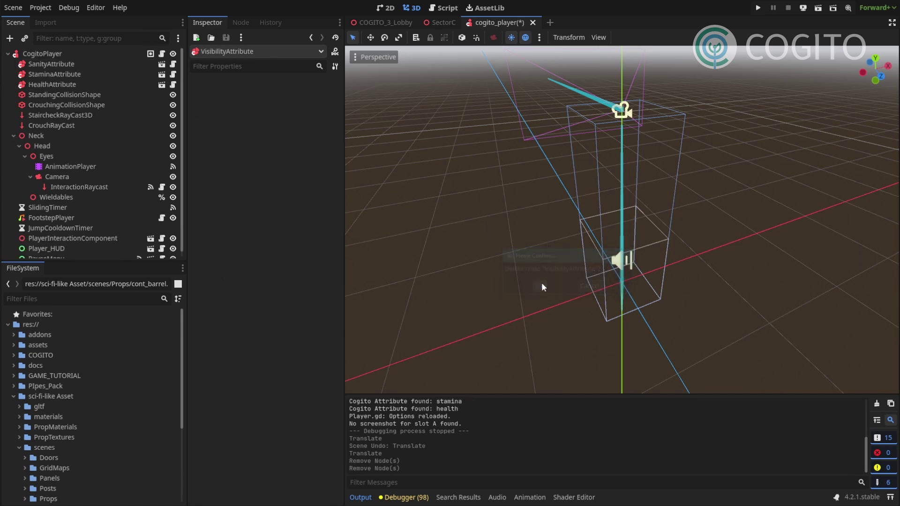
# - Delete the SanityAttribute node from the CogitoPlayer scene and save the scene
pyautogui.click(55, 64)
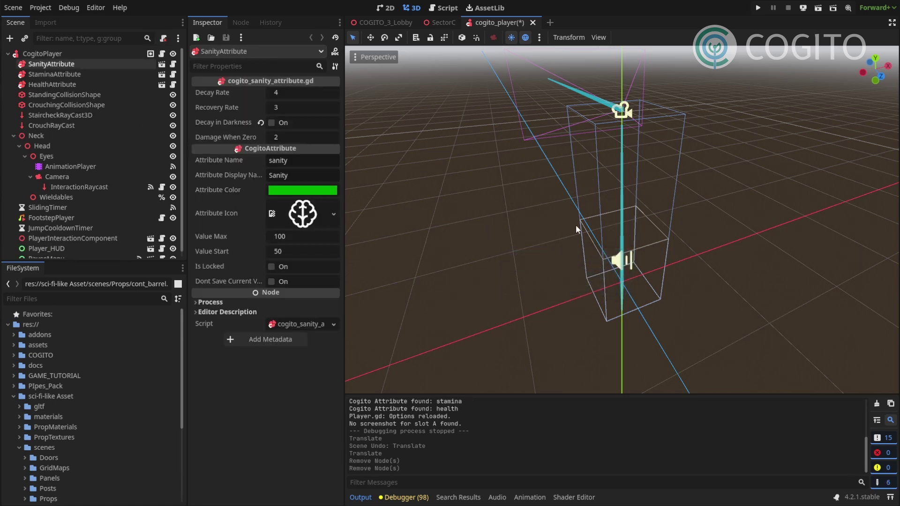
pyautogui.press('Delete')
pyautogui.click(545, 287)
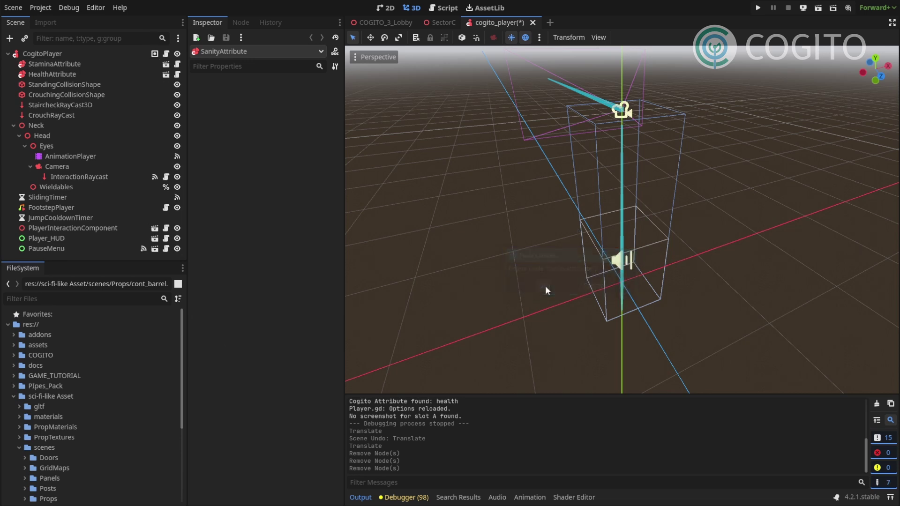
pyautogui.hotkey('ctrl', 's')
# - Return to the SectorC scene, run it, reposition the game window, and move the player around to check the HUD attributes
pyautogui.click(439, 23)
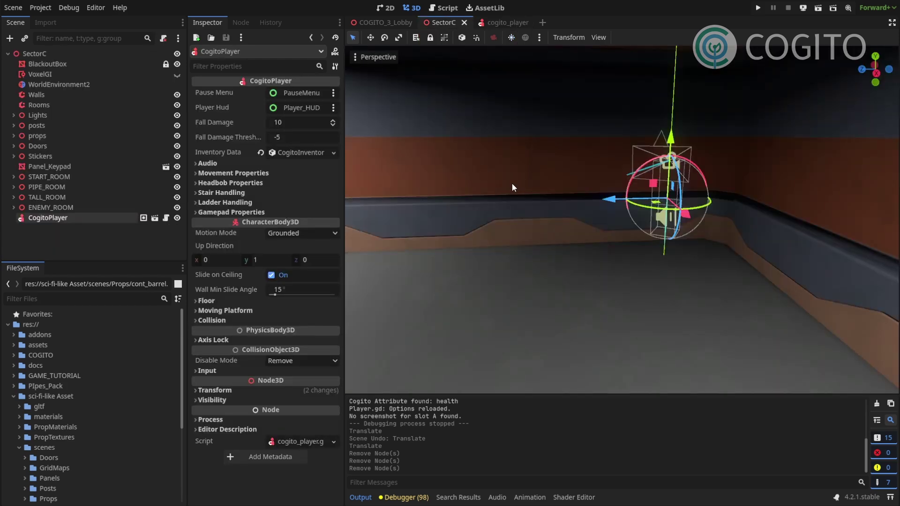
pyautogui.press('F6')
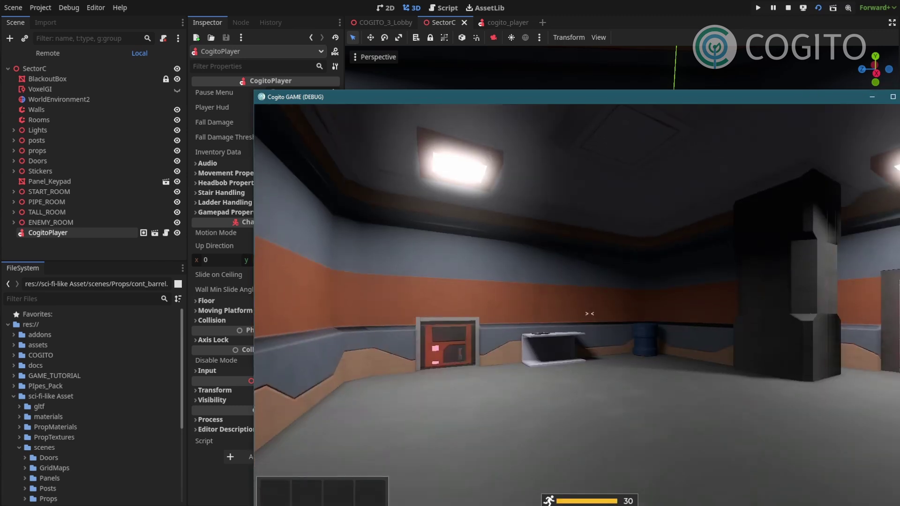
pyautogui.hotkey('shift', 'w')
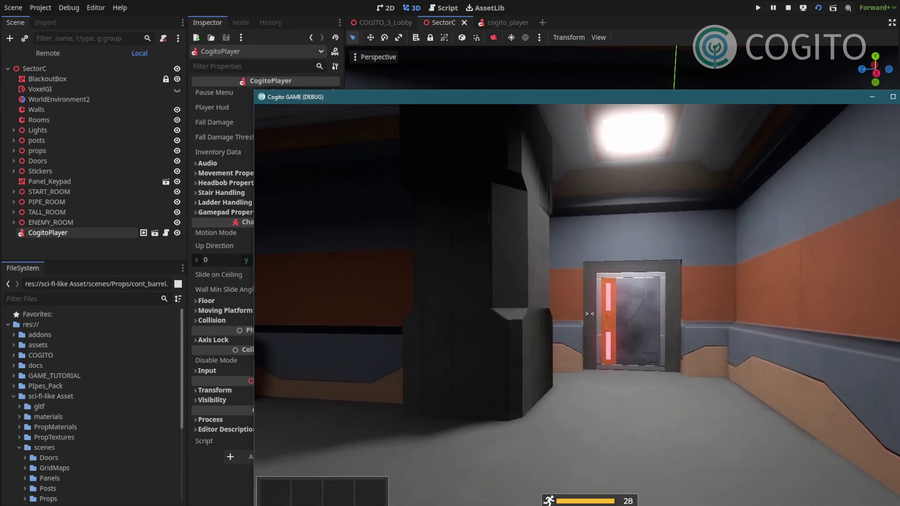
pyautogui.hotkey('shift', 'w')
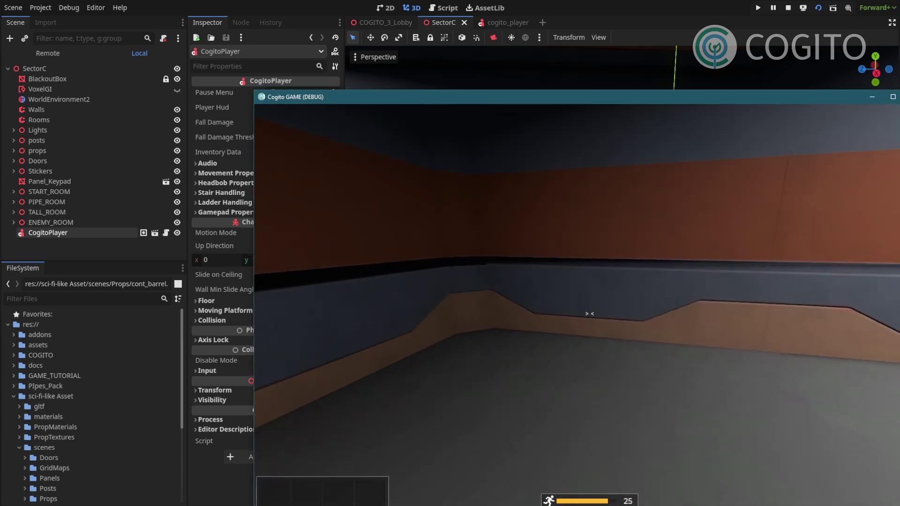
pyautogui.press('Escape')
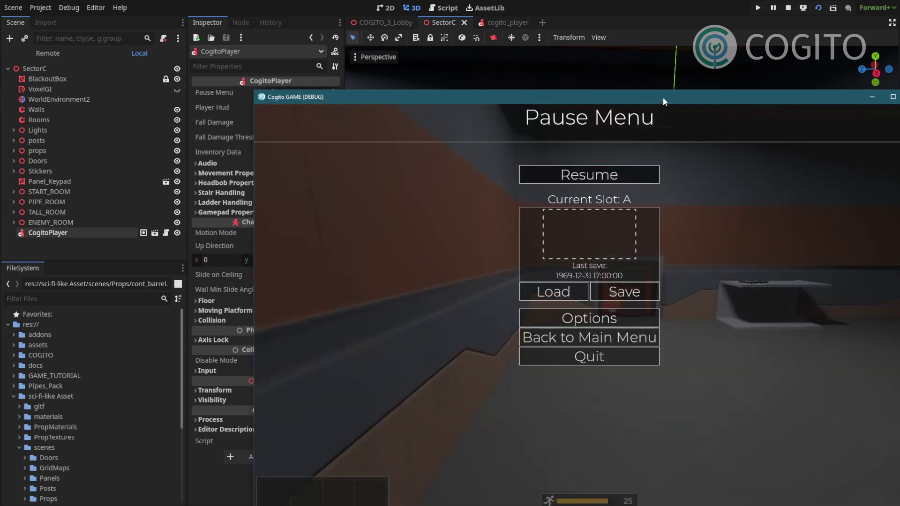
pyautogui.press('Escape')
pyautogui.press('w')
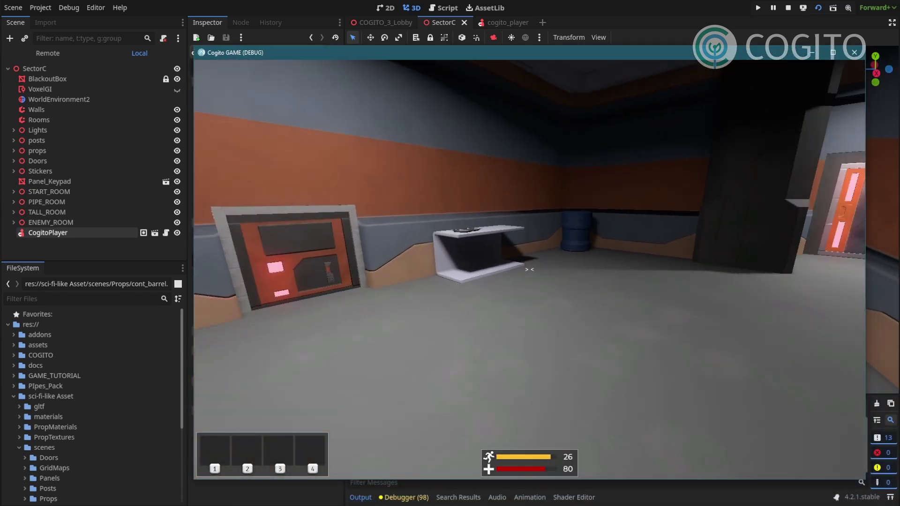
pyautogui.press('w')
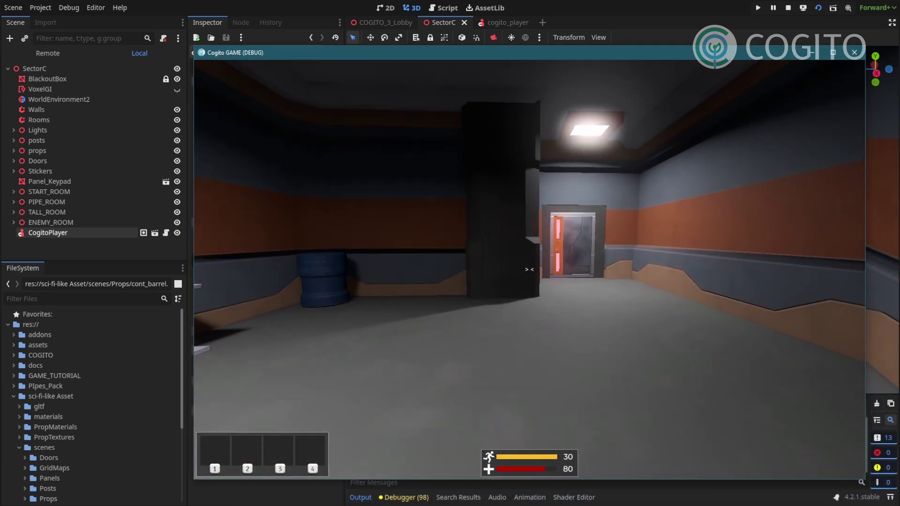
pyautogui.press('w')
pyautogui.press('w')
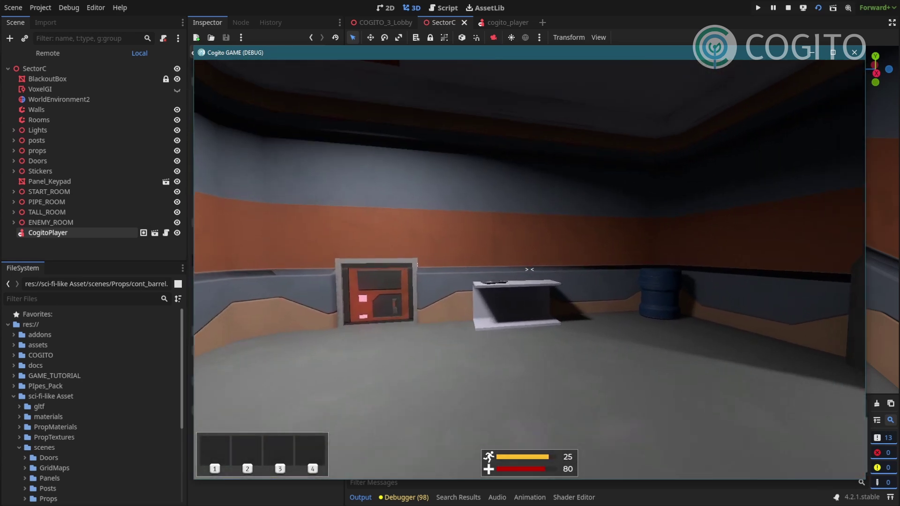